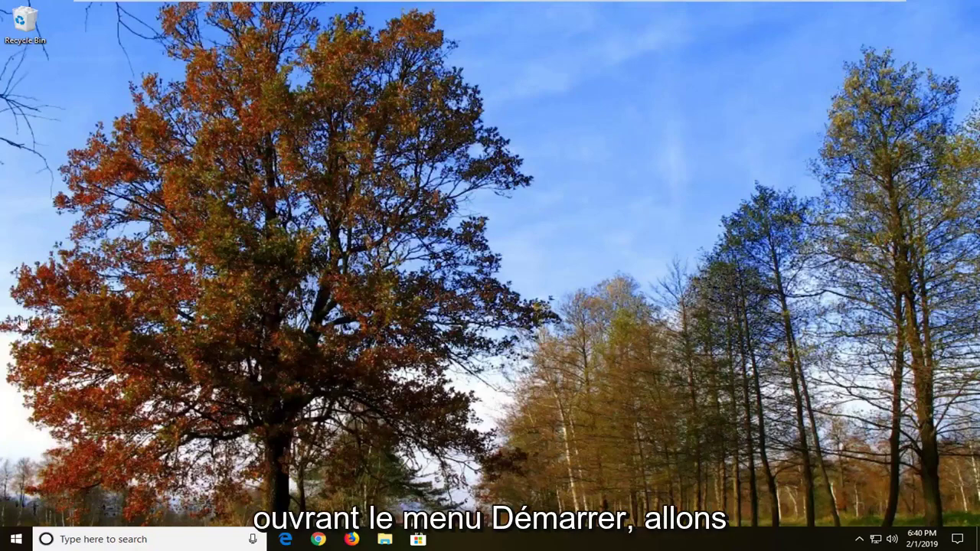
- Search the Start menu for regedit and run Registry Editor as administrator
click(15, 539)
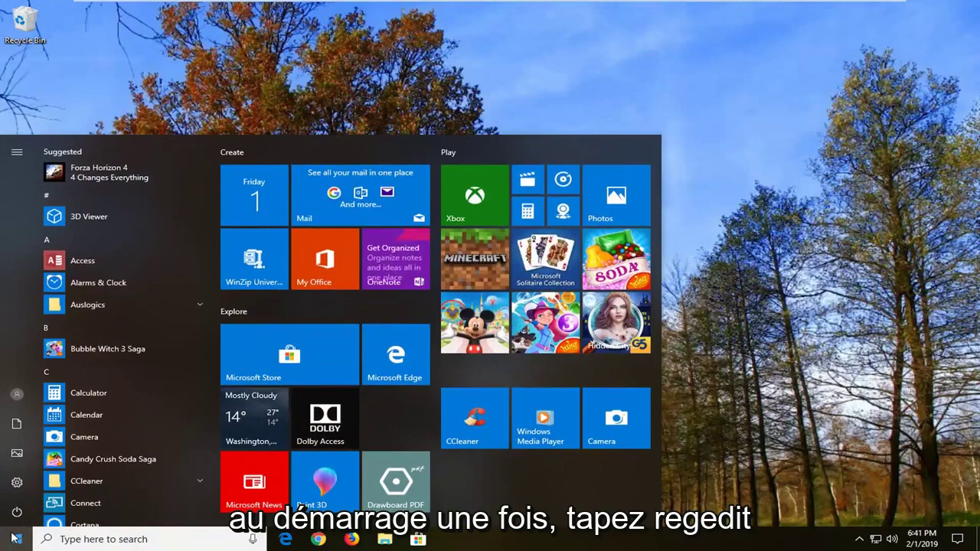
text(regedit)
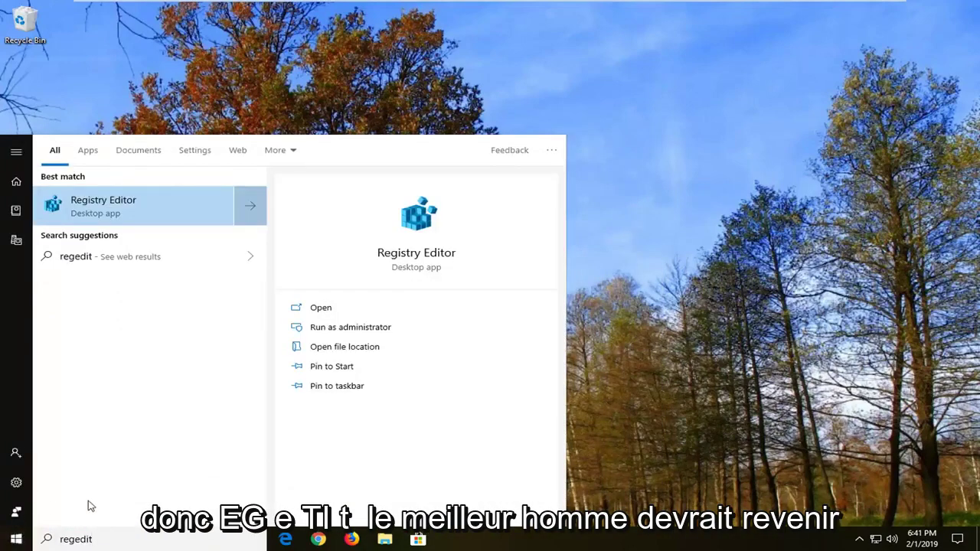
right_click(107, 215)
click(139, 230)
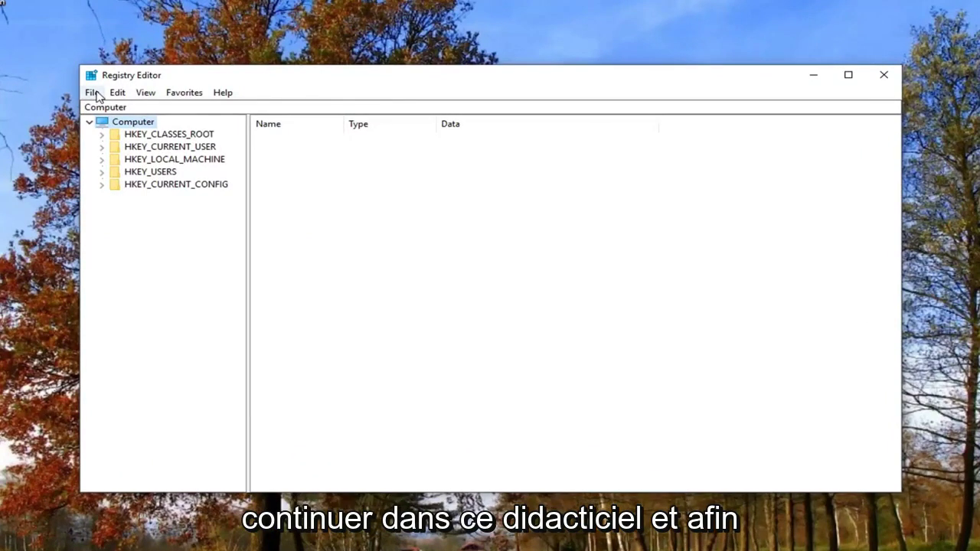
click(94, 93)
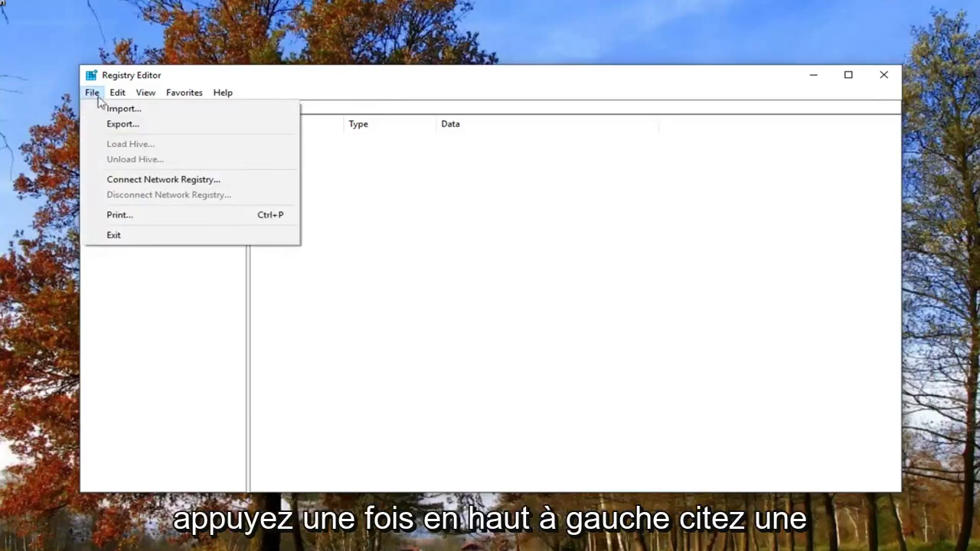
click(116, 124)
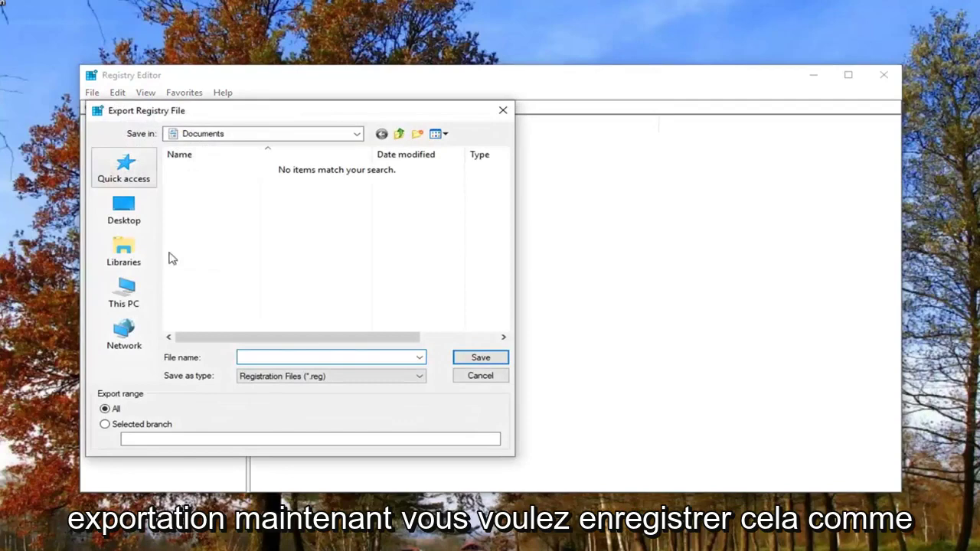
click(303, 358)
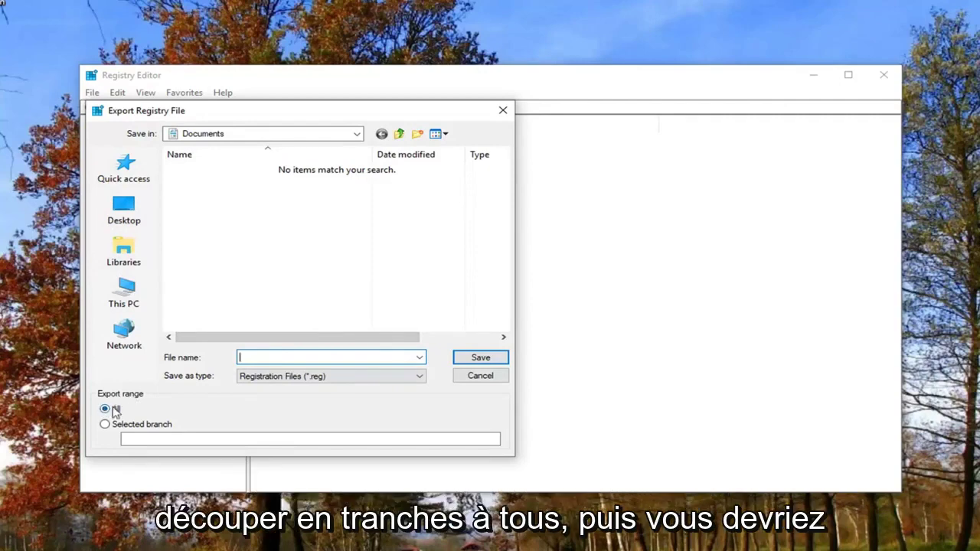
click(470, 377)
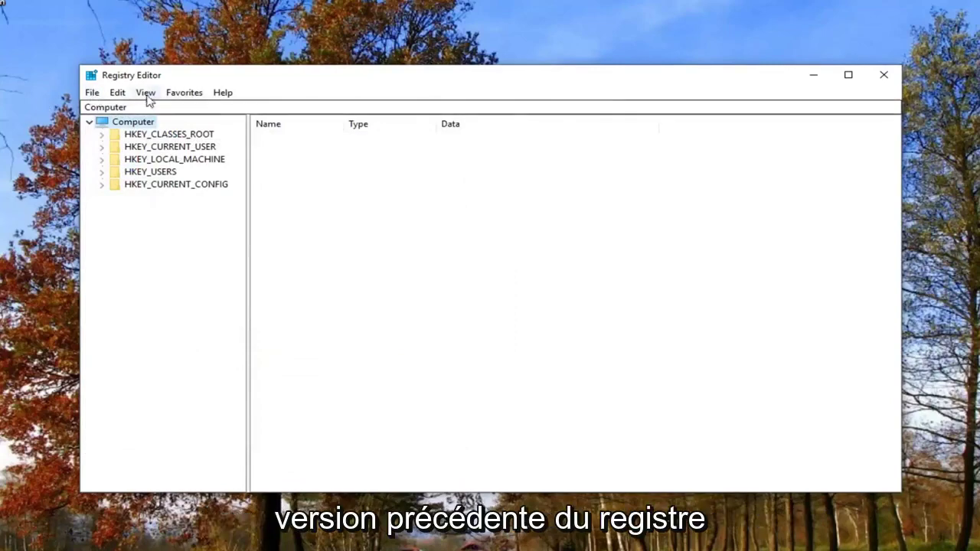
click(95, 95)
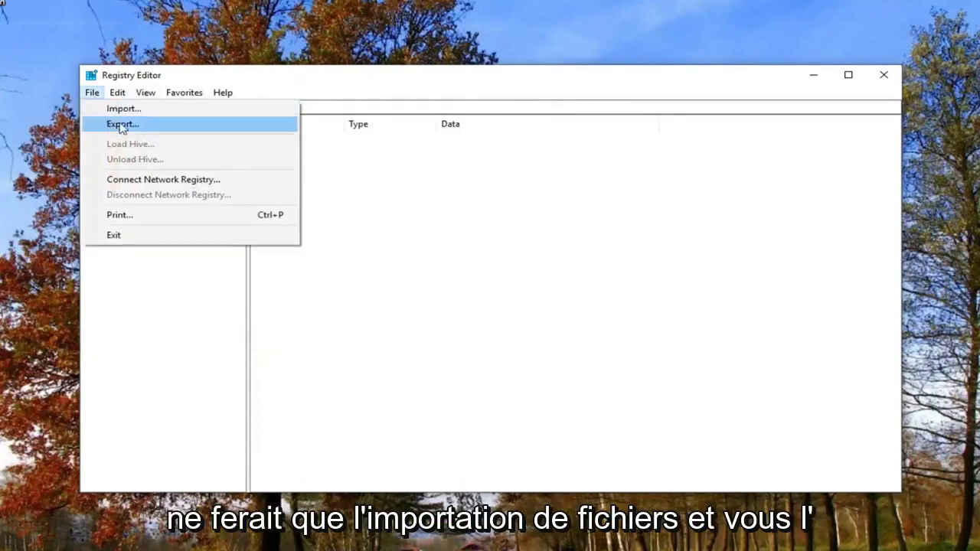
click(115, 124)
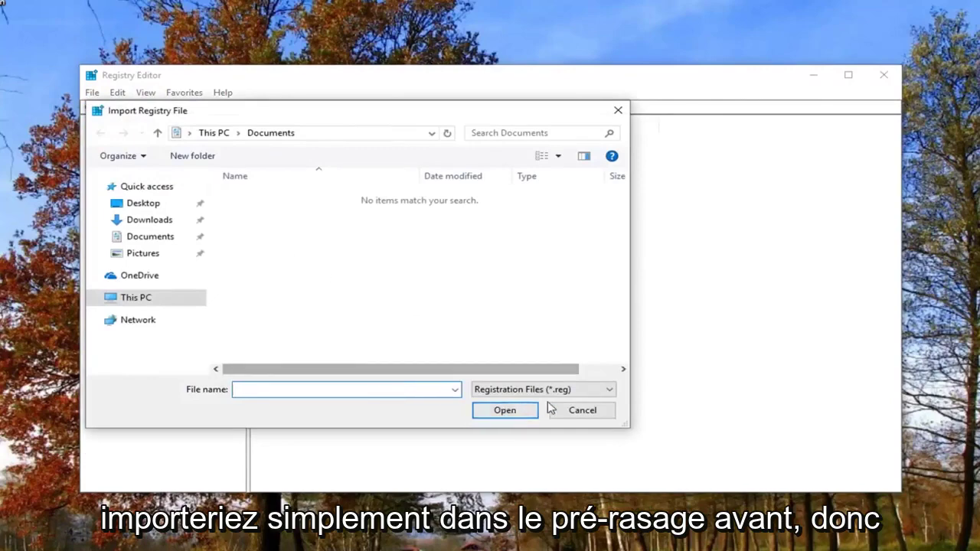
click(572, 412)
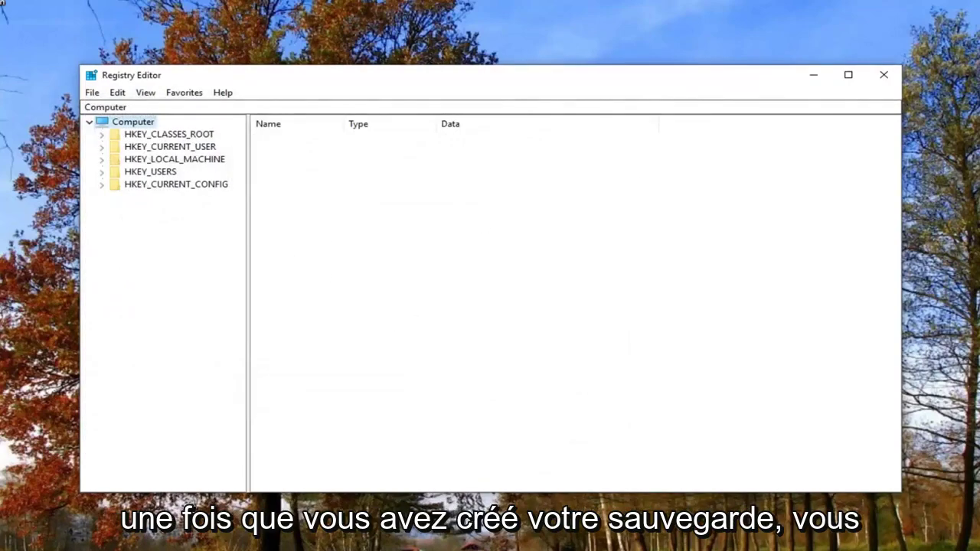
- Expand HKEY_LOCAL_MACHINE, SOFTWARE and Microsoft in the key tree
click(151, 159)
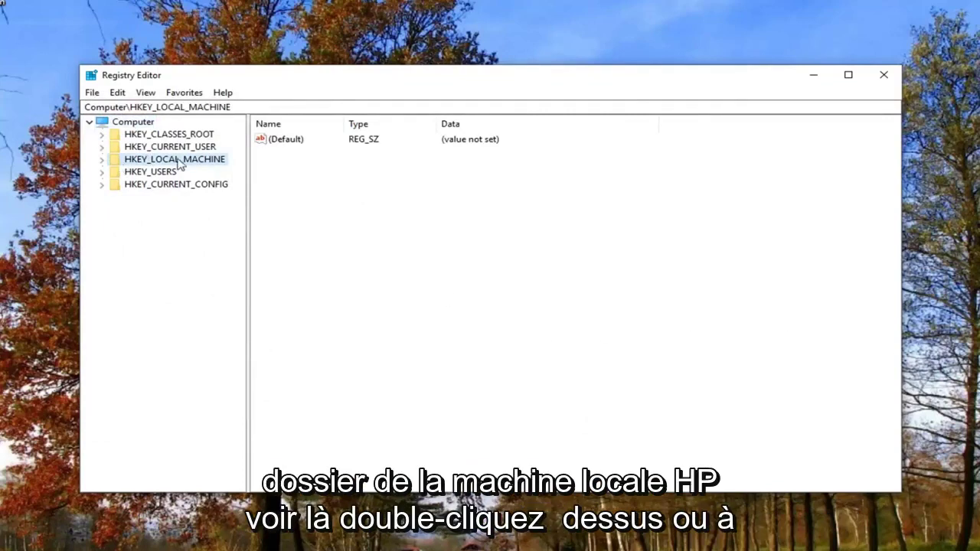
click(100, 160)
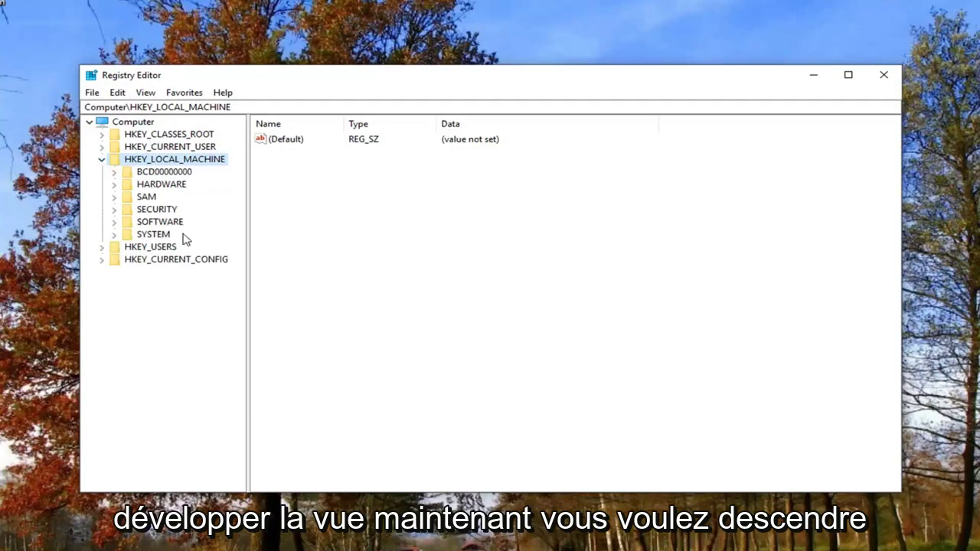
click(114, 224)
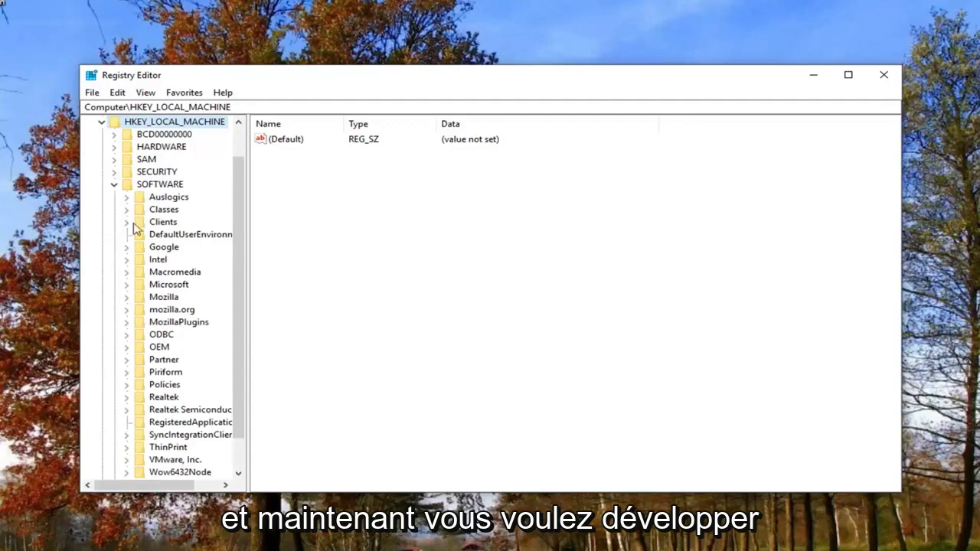
scroll(126, 234, down, 1)
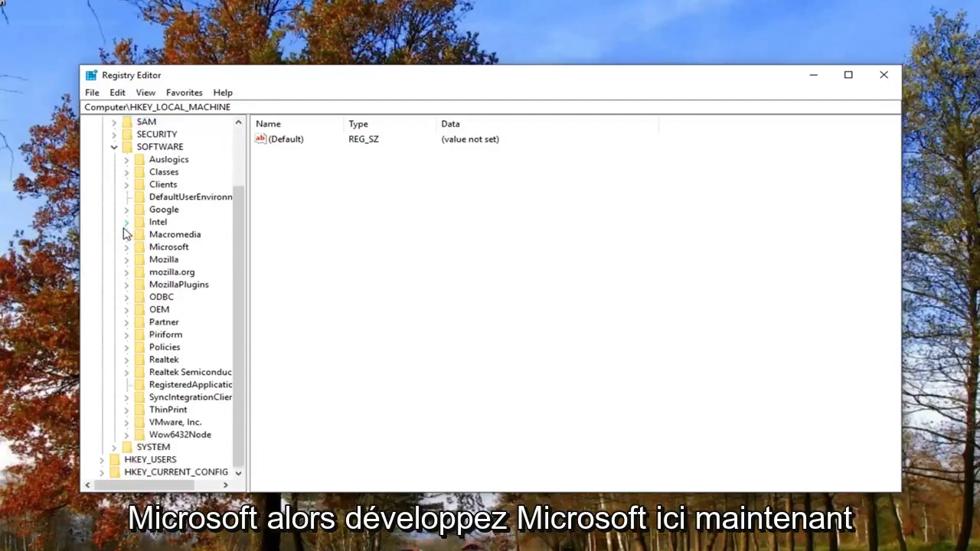
click(128, 250)
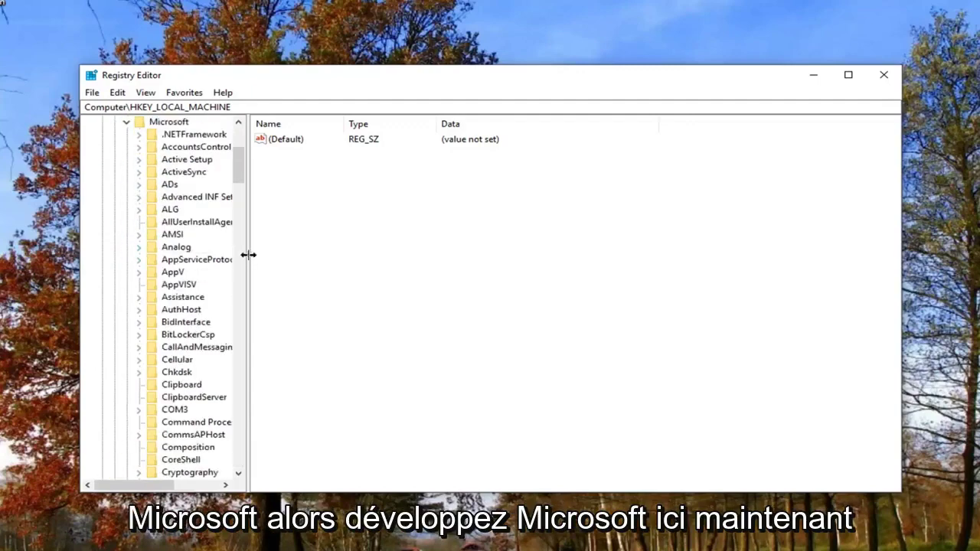
- Widen the tree pane and select the MSLicensing key under Microsoft
drag(247, 258, 441, 259)
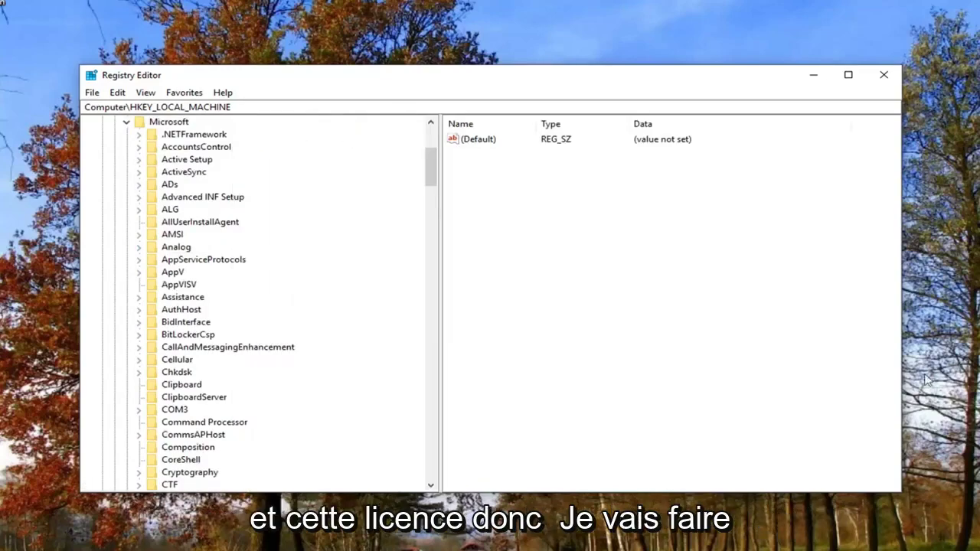
scroll(247, 317, down, 3)
scroll(245, 325, down, 10)
scroll(245, 328, down, 8)
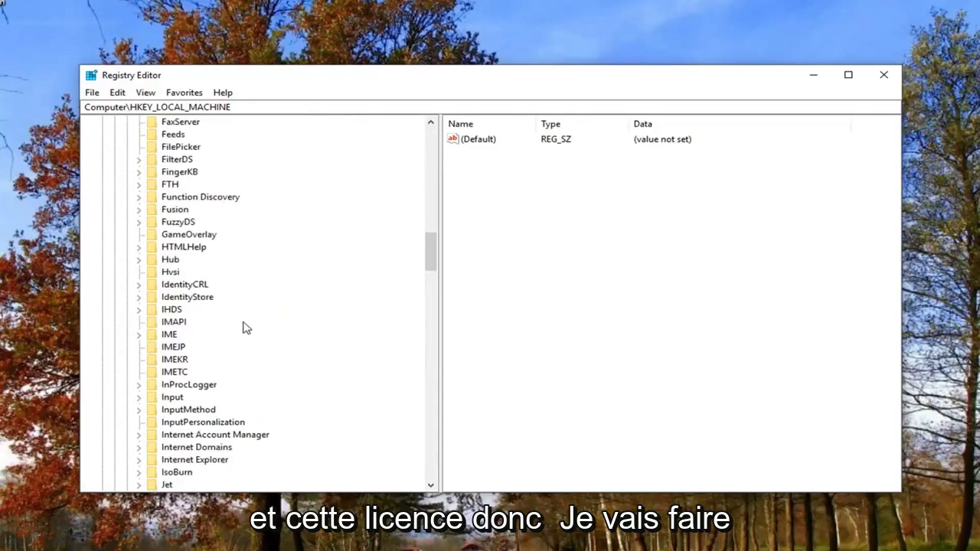
scroll(245, 328, down, 2)
scroll(238, 327, down, 5)
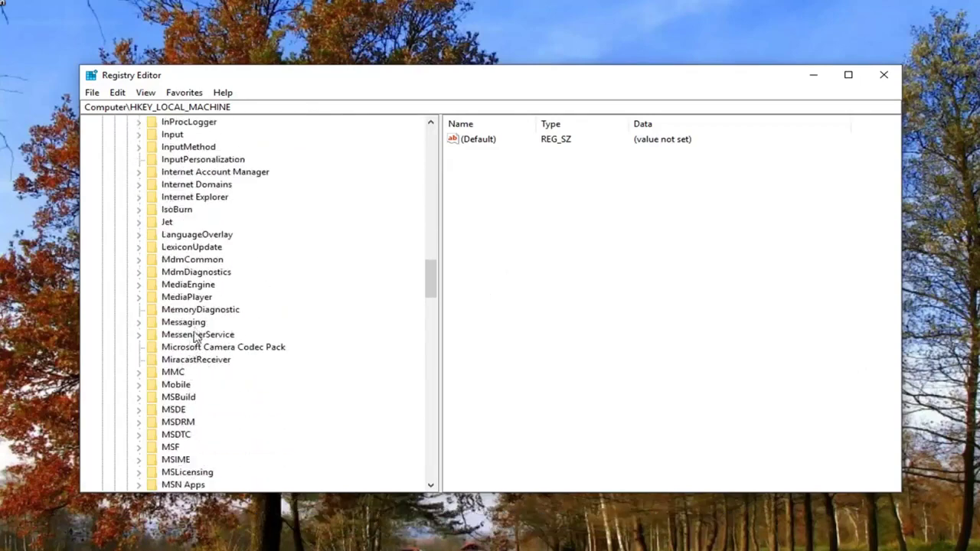
scroll(194, 340, down, 2)
scroll(194, 368, down, 2)
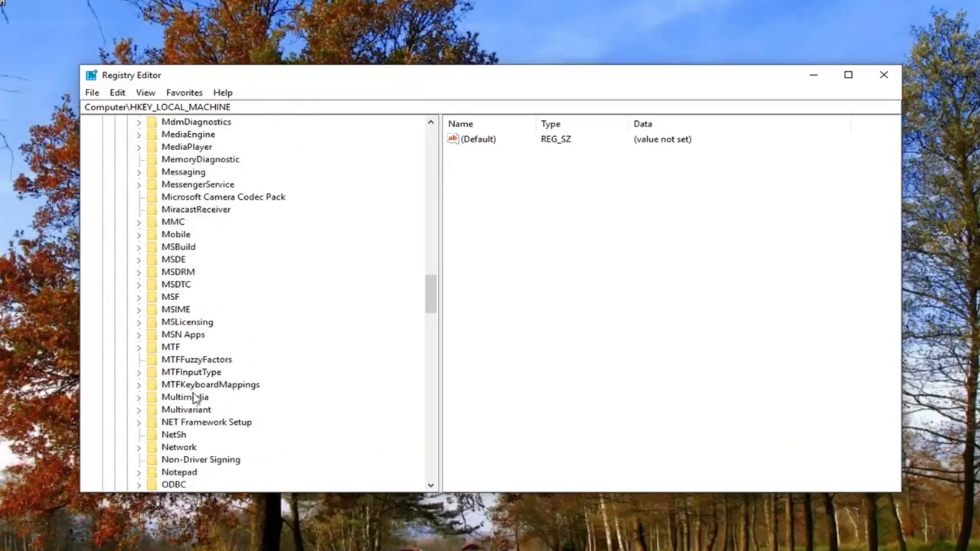
click(195, 324)
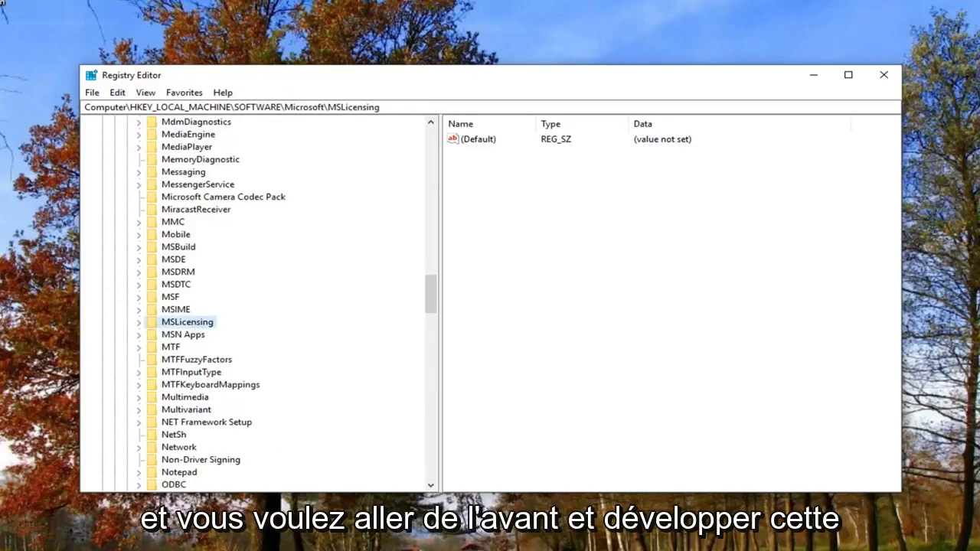
- Expand MSLicensing and delete its Store subkey, confirming the deletion
click(140, 322)
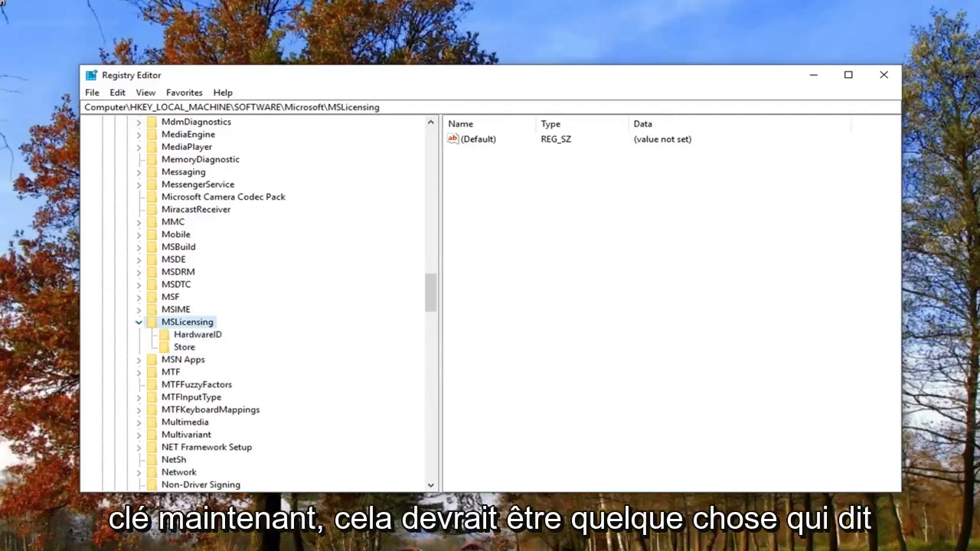
click(179, 348)
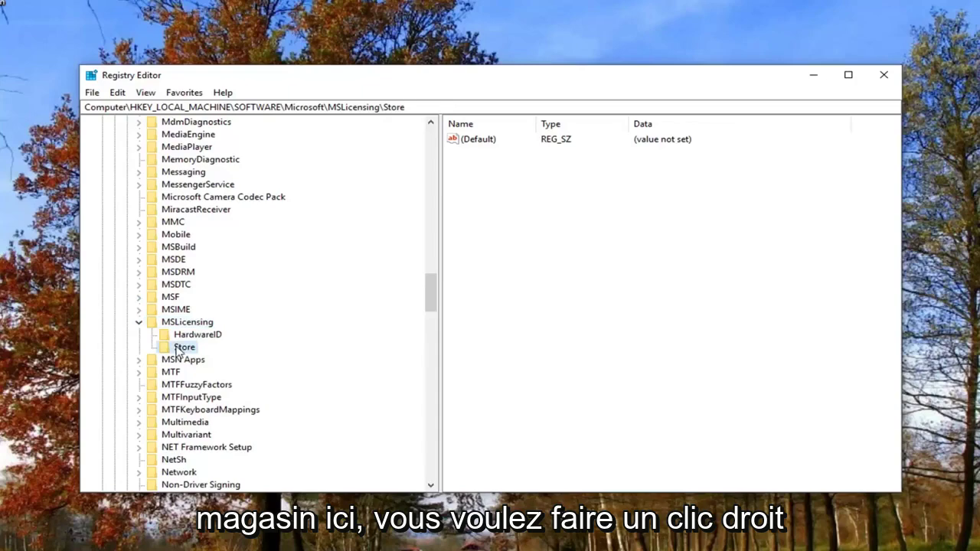
right_click(179, 350)
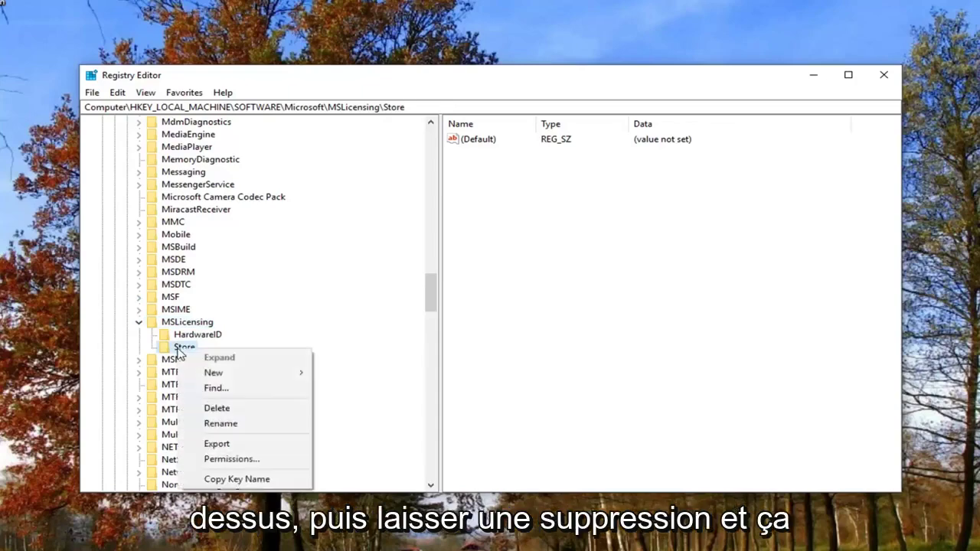
click(216, 408)
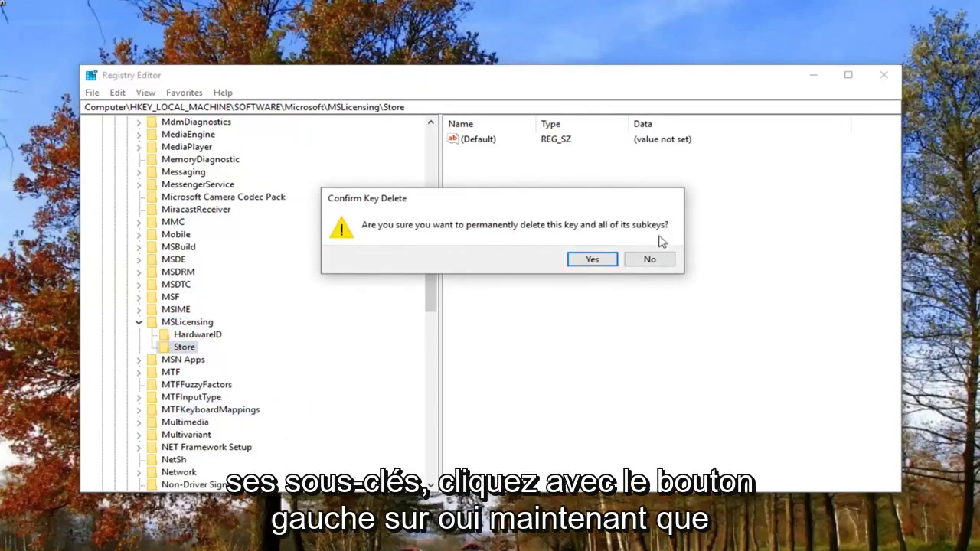
click(591, 260)
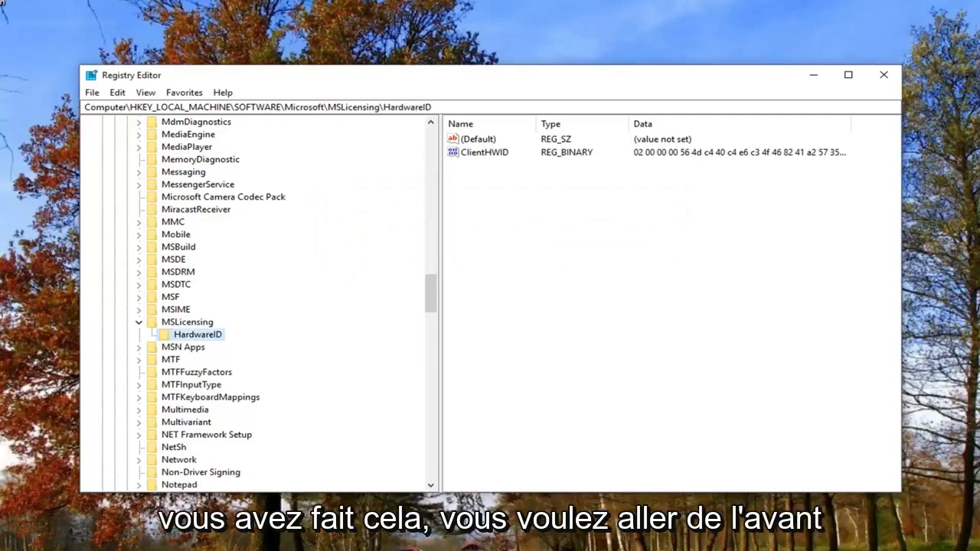
- Collapse the MSLicensing, Microsoft and SOFTWARE branches in the key tree
click(140, 324)
scroll(141, 329, up, 2)
scroll(145, 325, up, 6)
scroll(150, 318, up, 8)
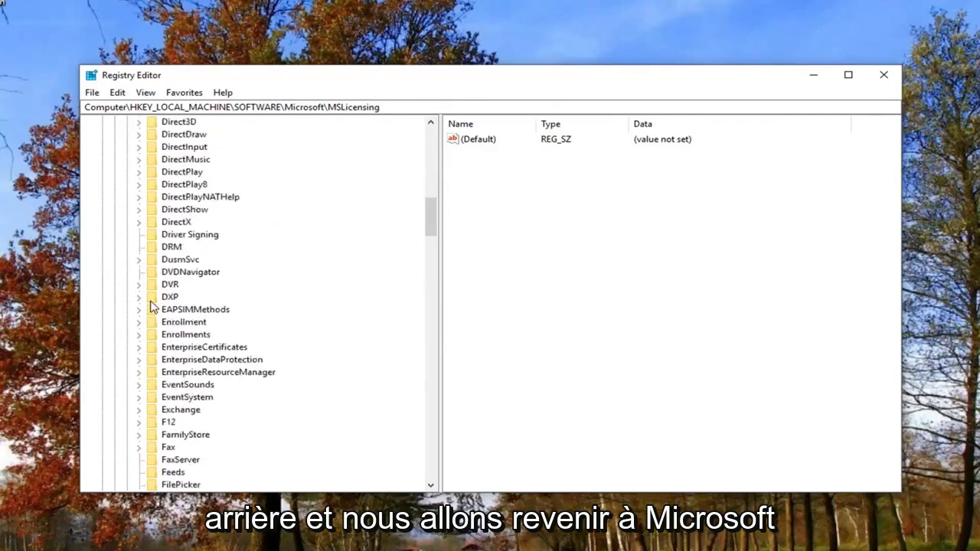
scroll(153, 313, up, 9)
scroll(151, 313, up, 8)
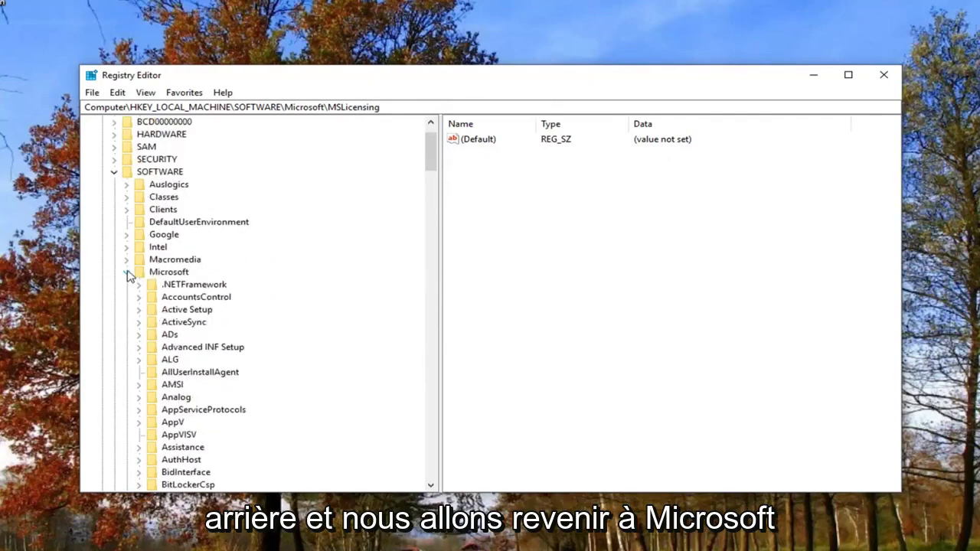
double_click(127, 273)
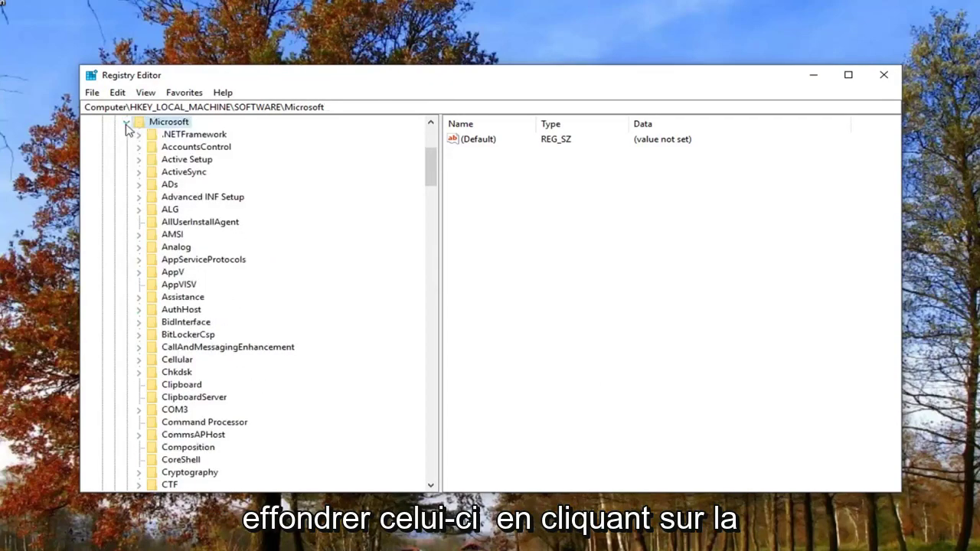
click(126, 123)
scroll(132, 230, up, 2)
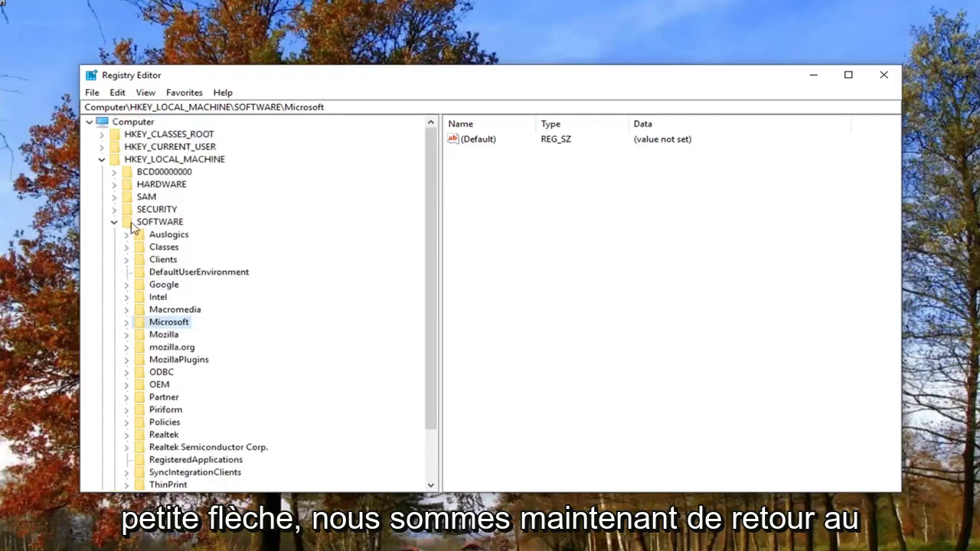
click(140, 223)
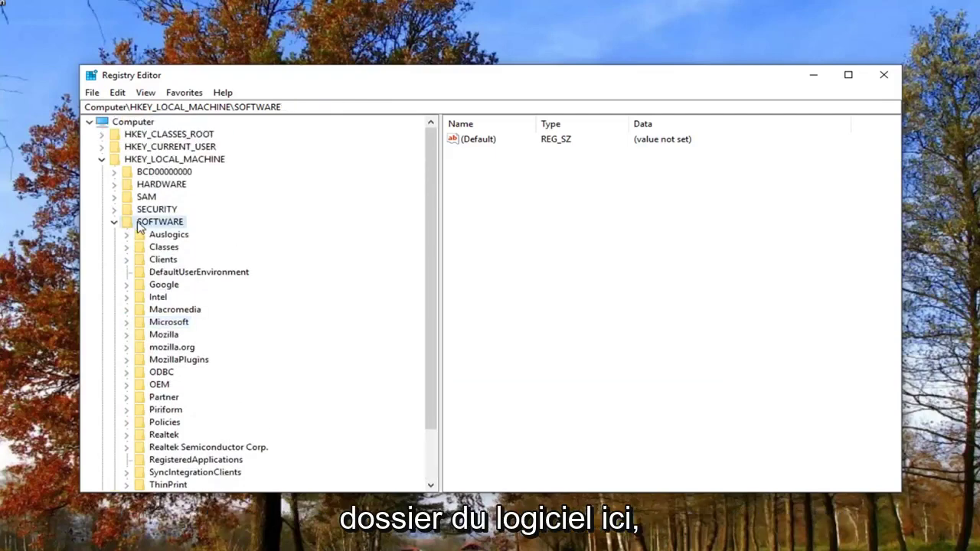
click(113, 222)
click(113, 202)
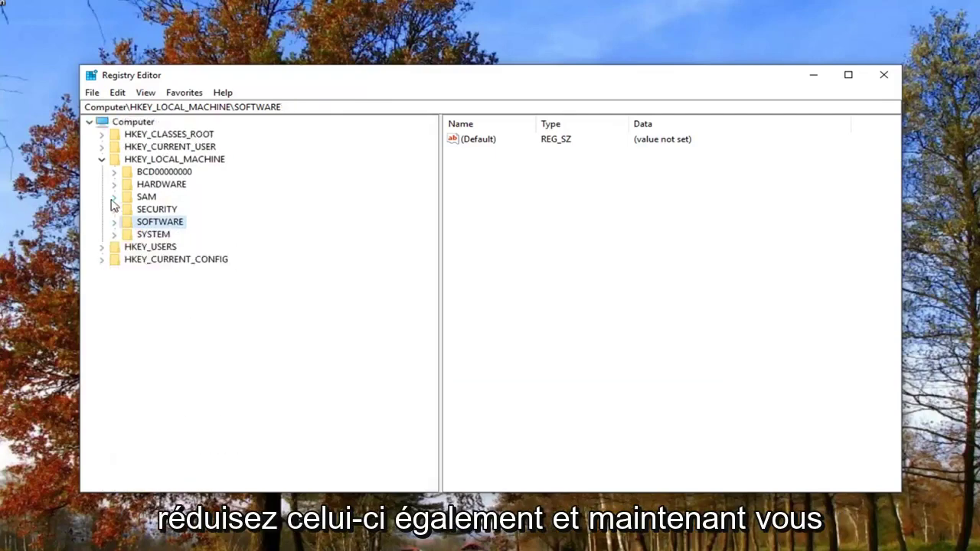
- Expand SYSTEM\CurrentControlSet\Control\Terminal Server and select RCM, showing Certificate and CertificateOld
click(146, 234)
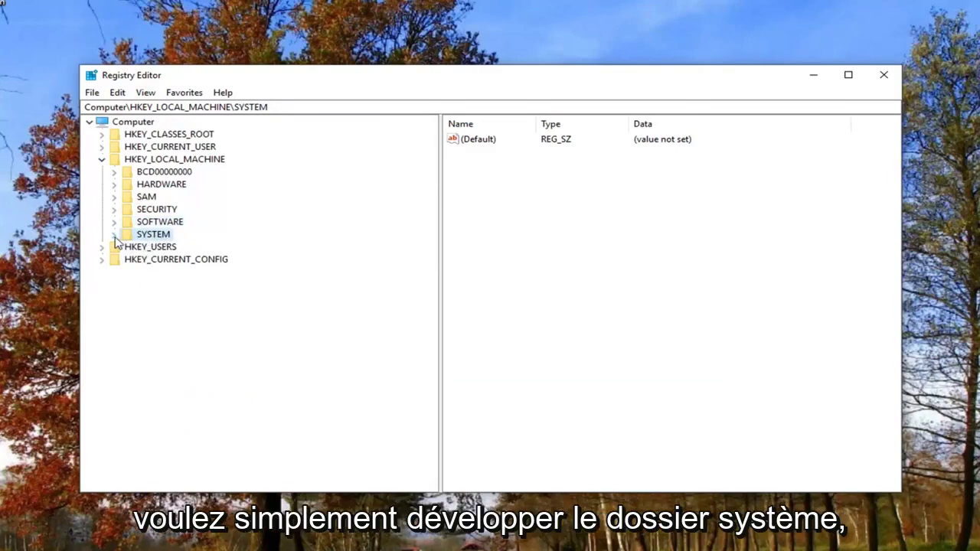
click(114, 235)
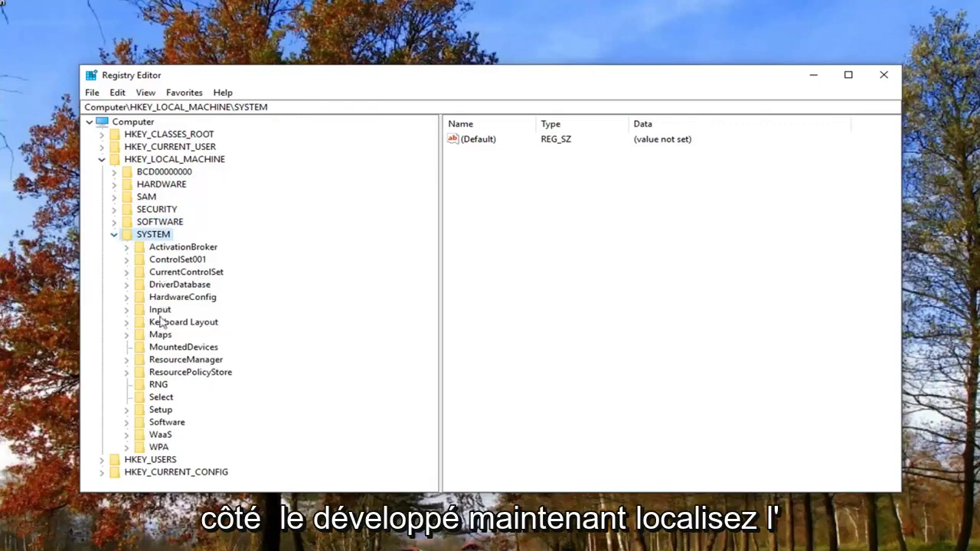
click(174, 274)
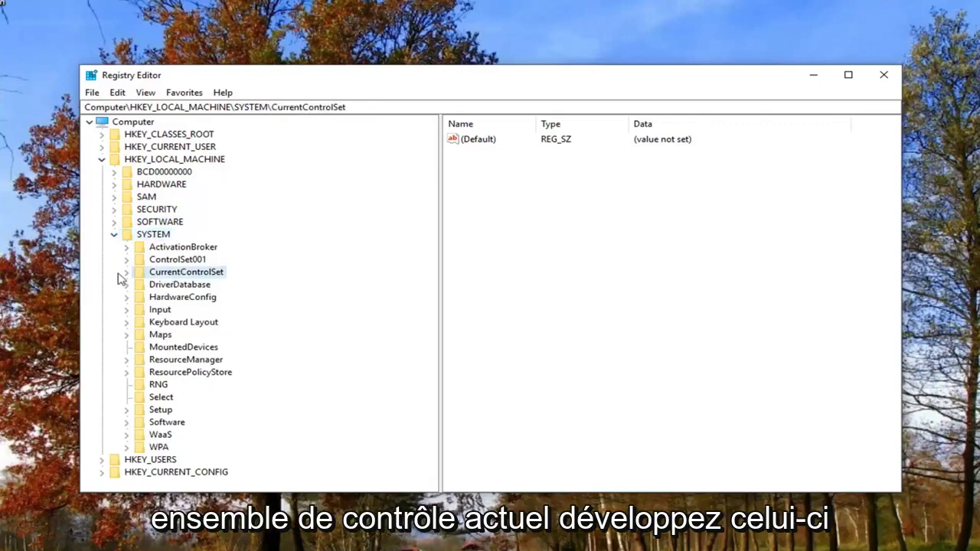
click(128, 278)
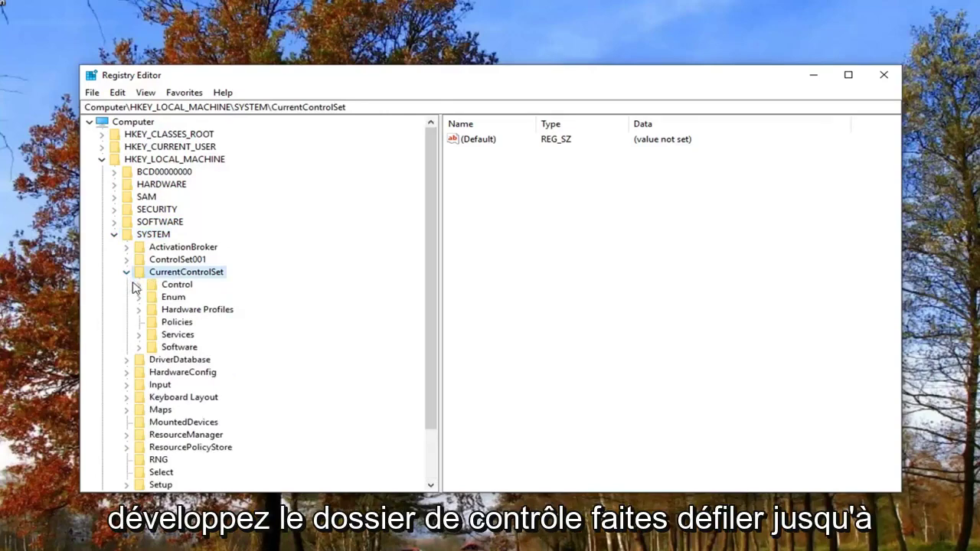
click(140, 284)
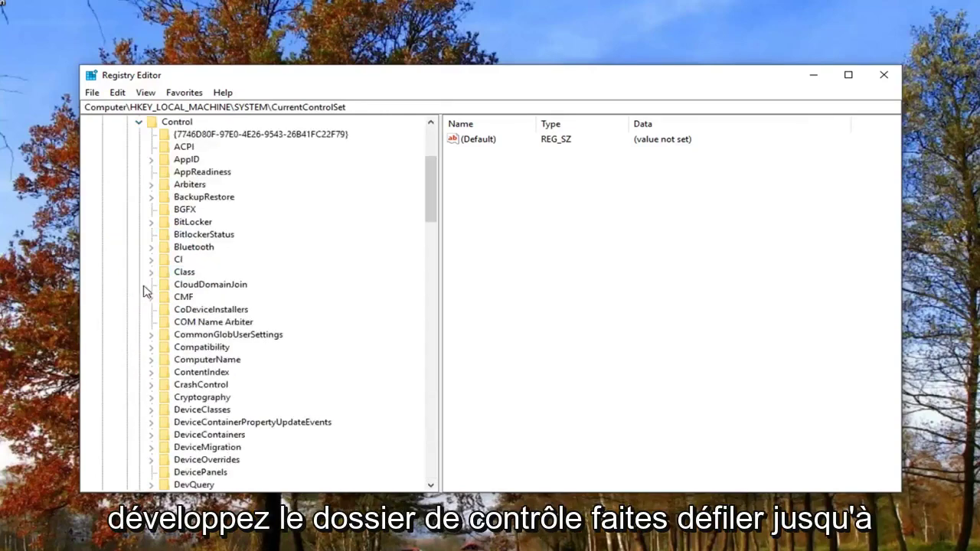
scroll(143, 302, down, 4)
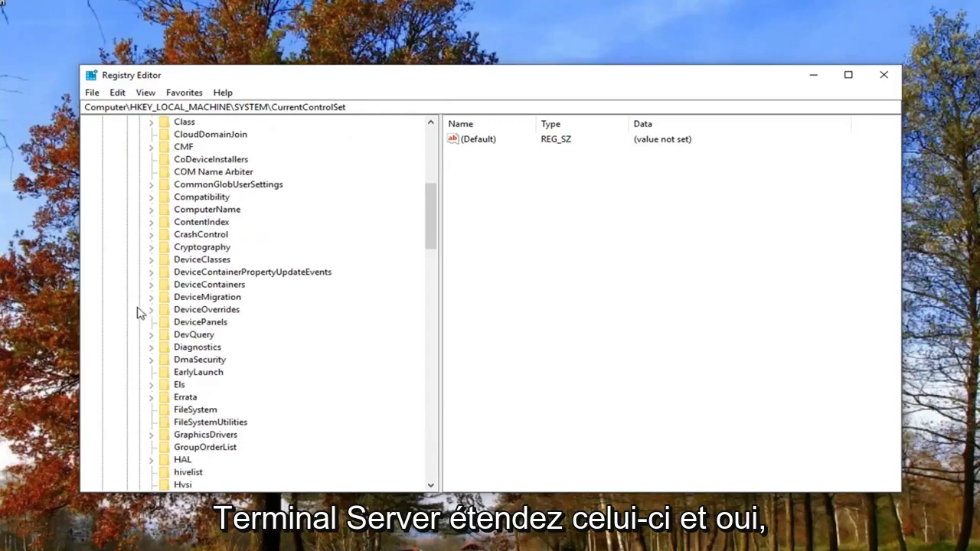
scroll(145, 316, down, 5)
scroll(147, 319, down, 9)
scroll(149, 320, down, 9)
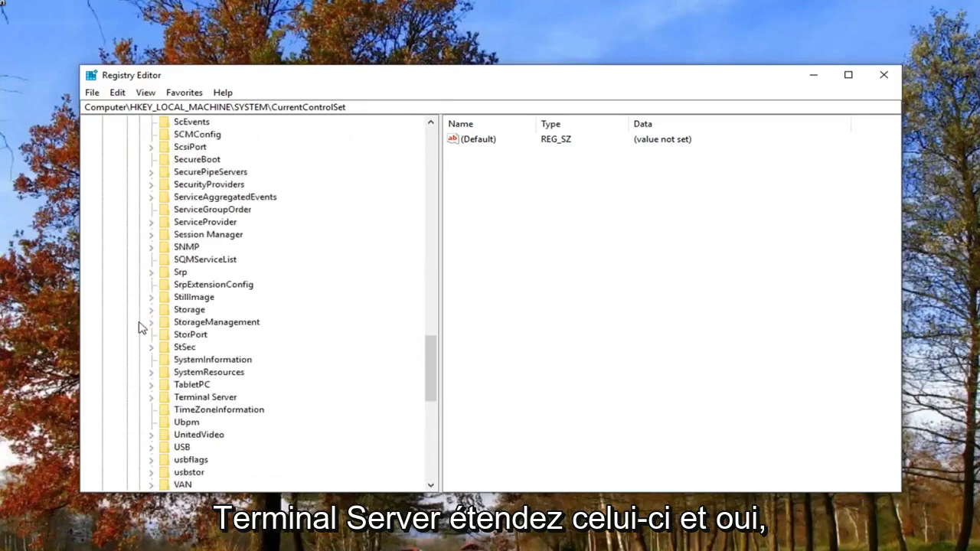
click(153, 398)
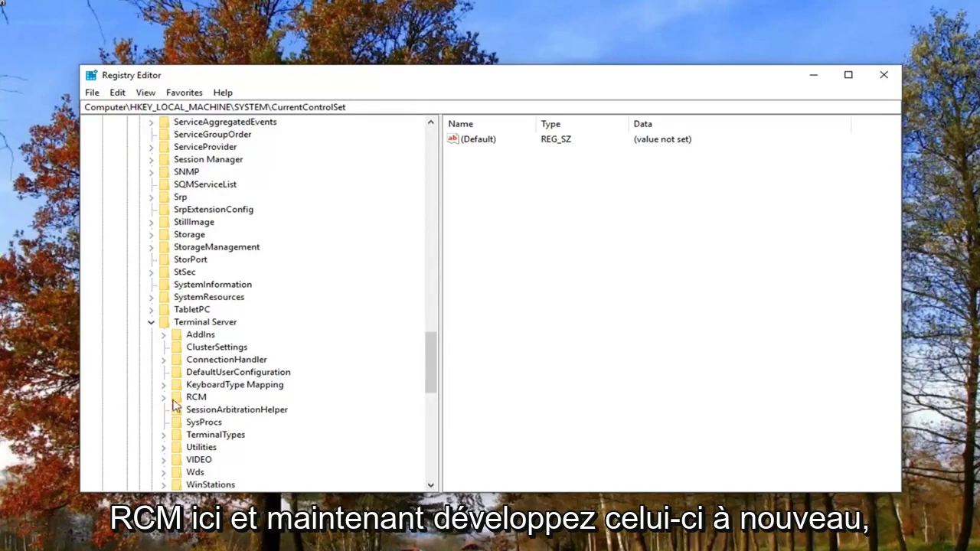
click(196, 398)
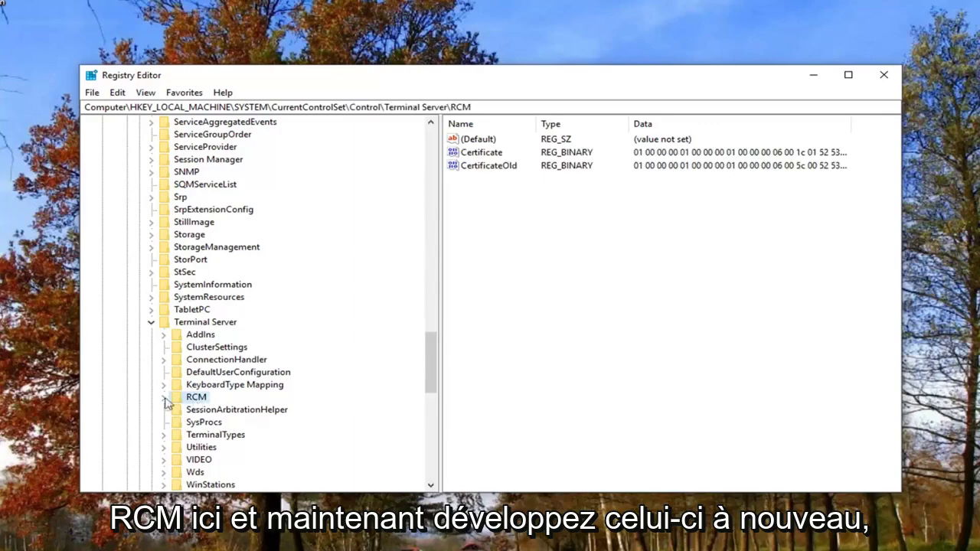
- Expand RCM and open the Permissions dialog for the Grace Period key
click(163, 398)
click(216, 435)
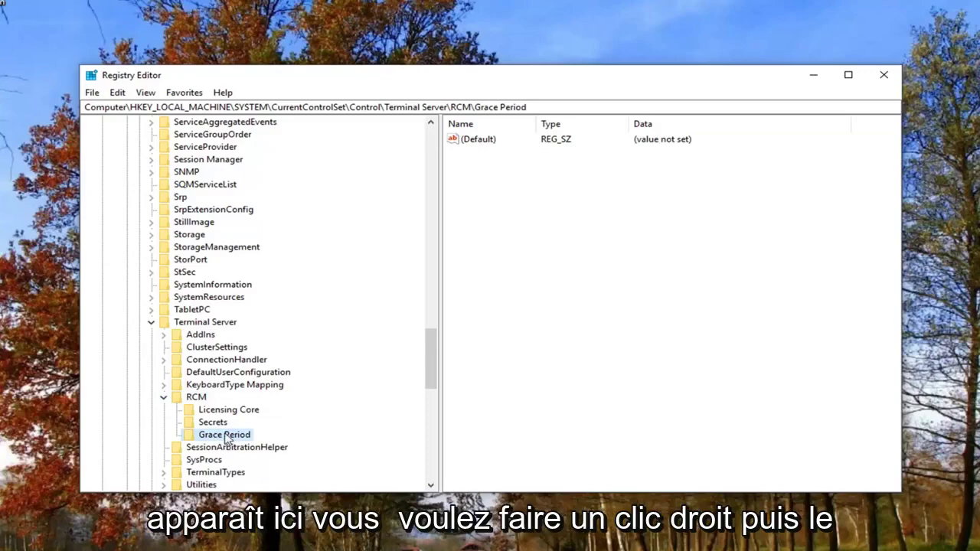
right_click(226, 436)
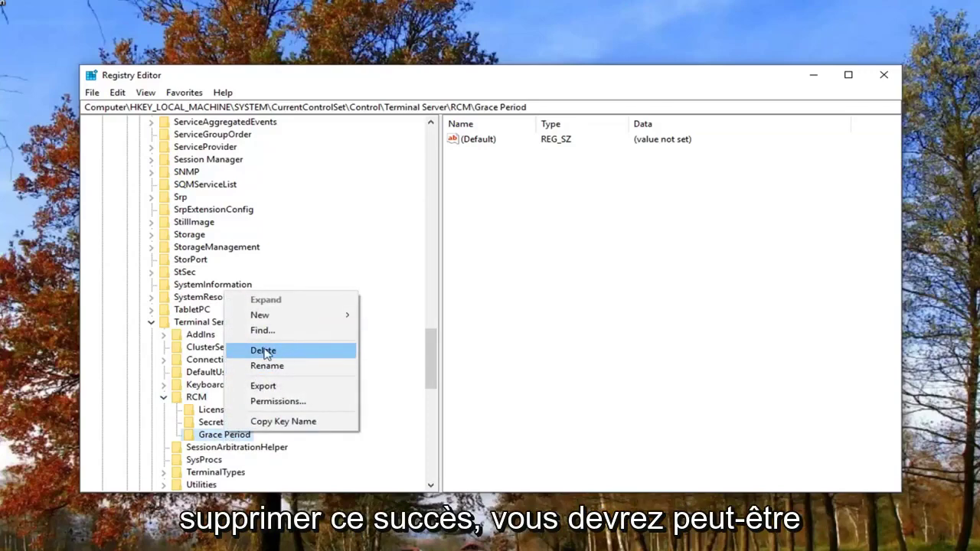
click(267, 402)
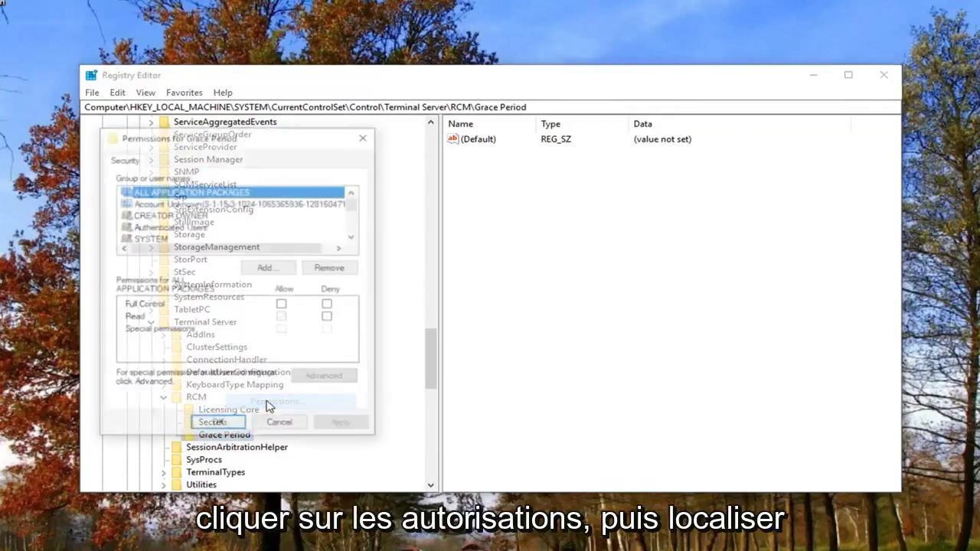
- Allow Full Control for the Users group and apply the change
scroll(194, 237, down, 1)
scroll(165, 229, down, 1)
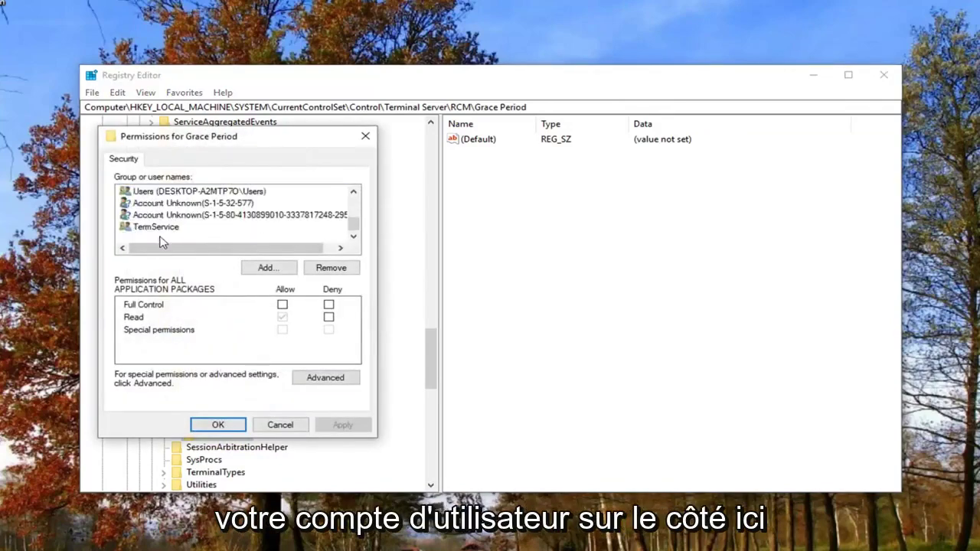
scroll(157, 210, up, 1)
scroll(153, 239, down, 1)
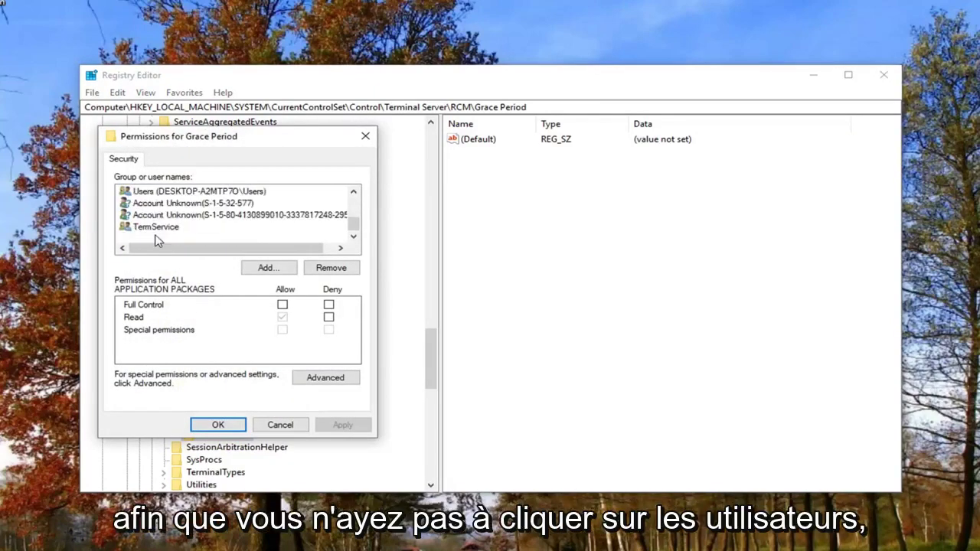
click(152, 195)
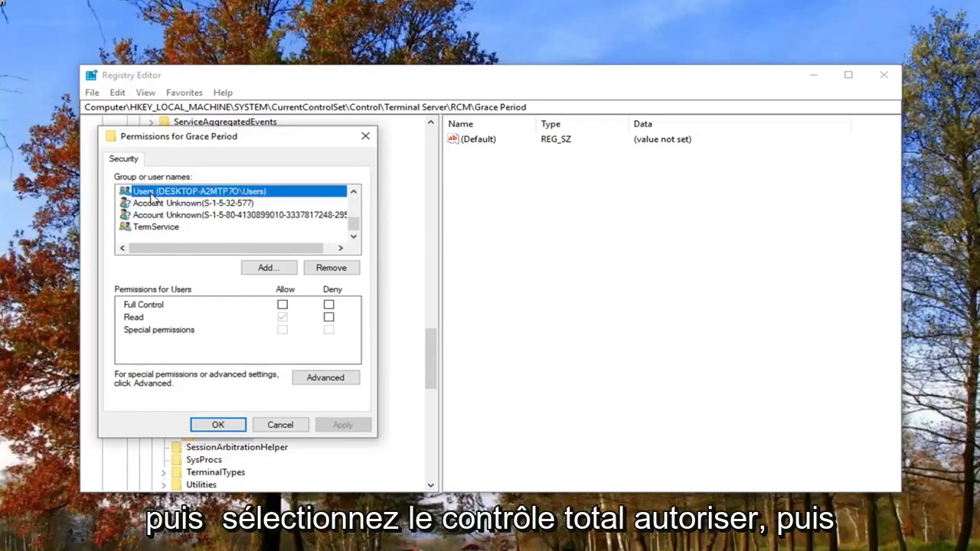
click(282, 305)
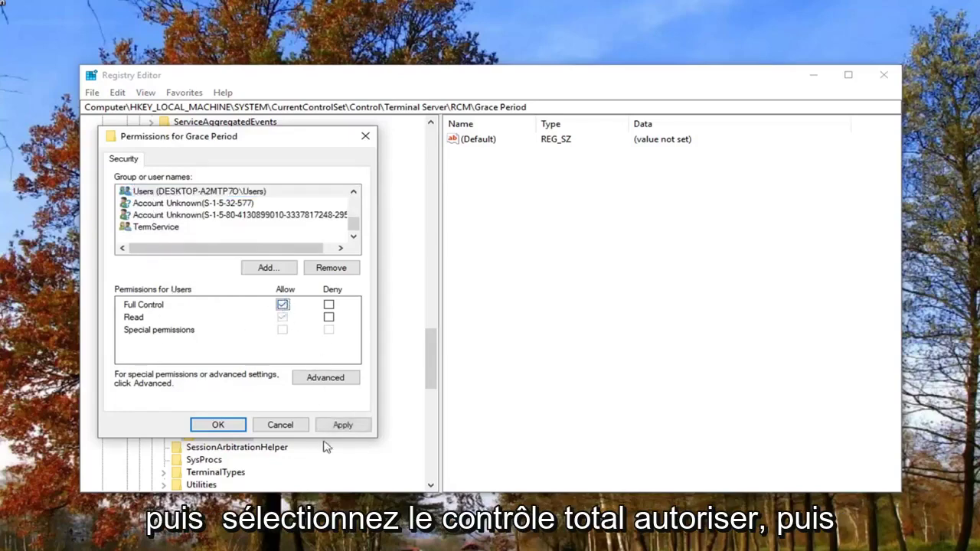
click(344, 425)
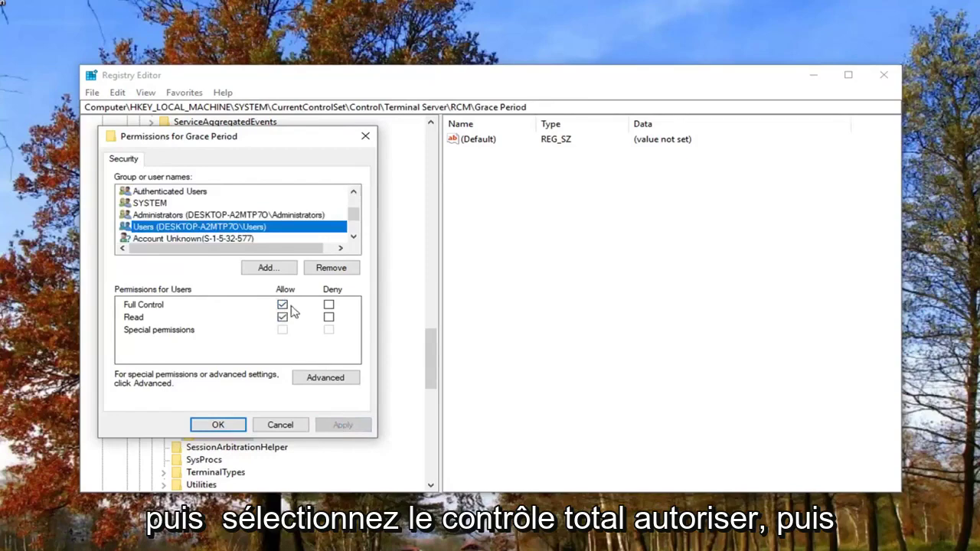
- Close the permissions dialog with OK, then delete the Grace Period key, confirming Yes
click(215, 424)
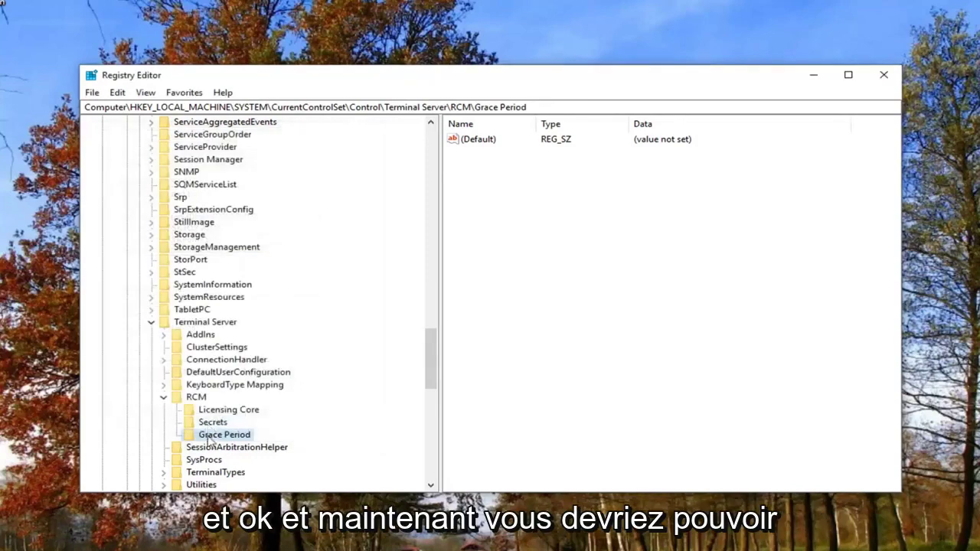
right_click(213, 436)
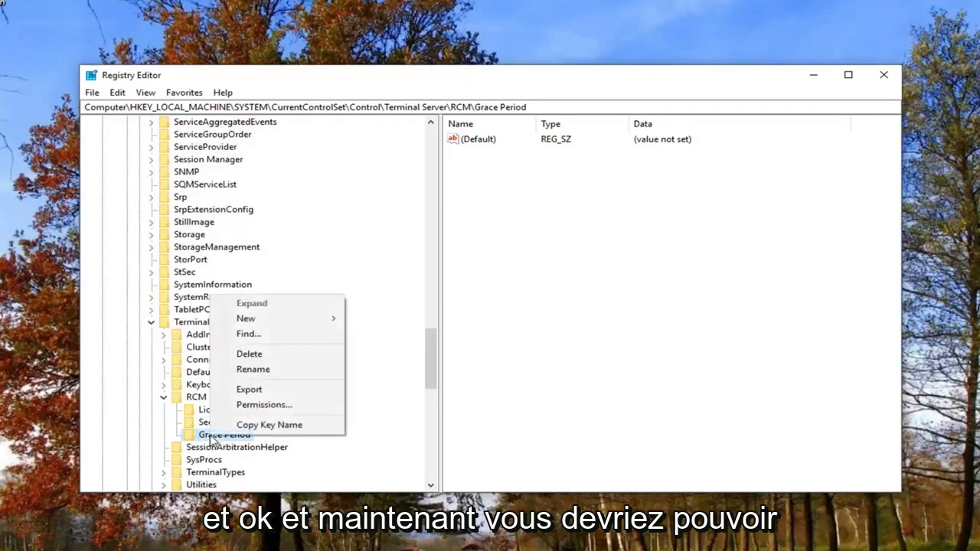
click(247, 354)
click(593, 260)
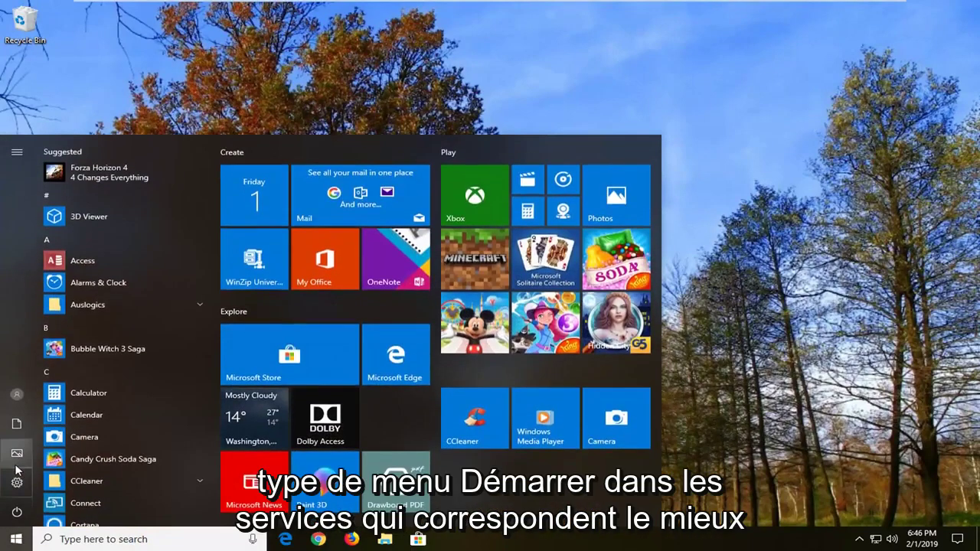
- Search the Start menu for 'services' and launch the Services app
text(services)
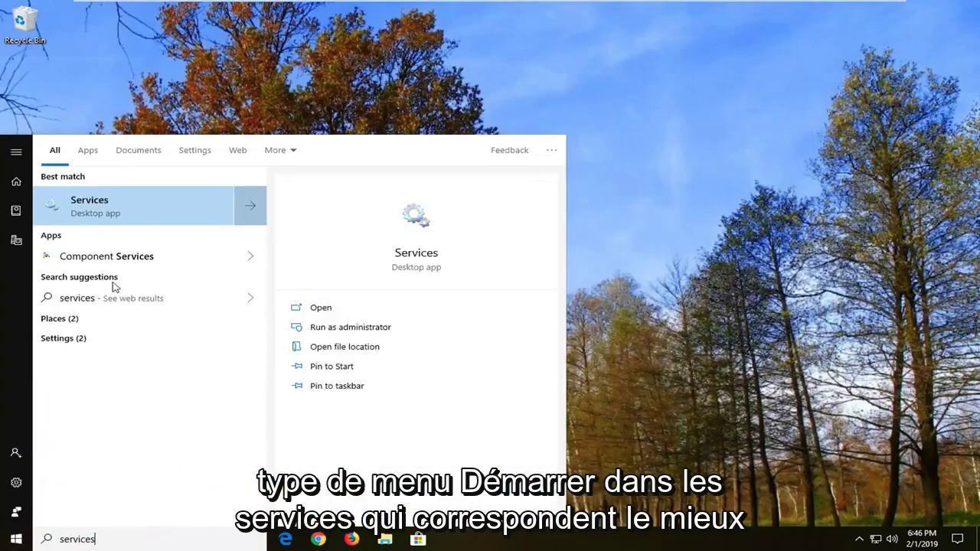
click(98, 217)
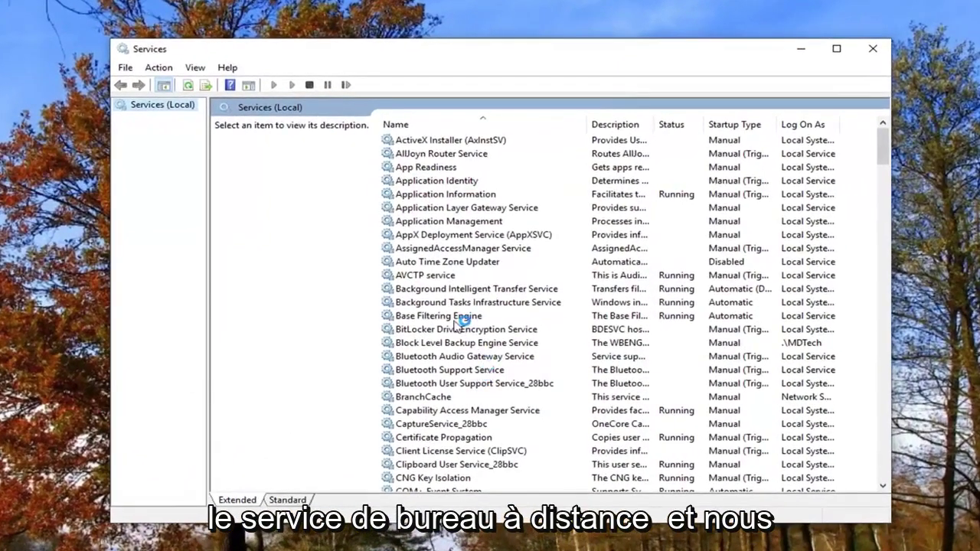
- Scroll down the services list and select Remote Desktop Services
scroll(460, 330, down, 5)
scroll(452, 343, down, 7)
scroll(458, 349, down, 6)
scroll(458, 348, down, 6)
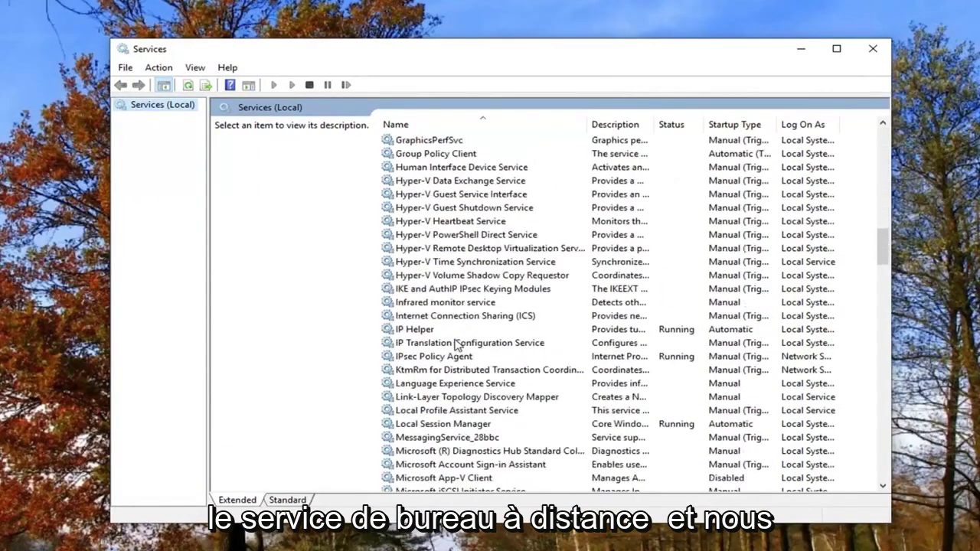
scroll(457, 349, down, 4)
scroll(455, 348, down, 5)
scroll(454, 346, down, 3)
scroll(402, 392, down, 1)
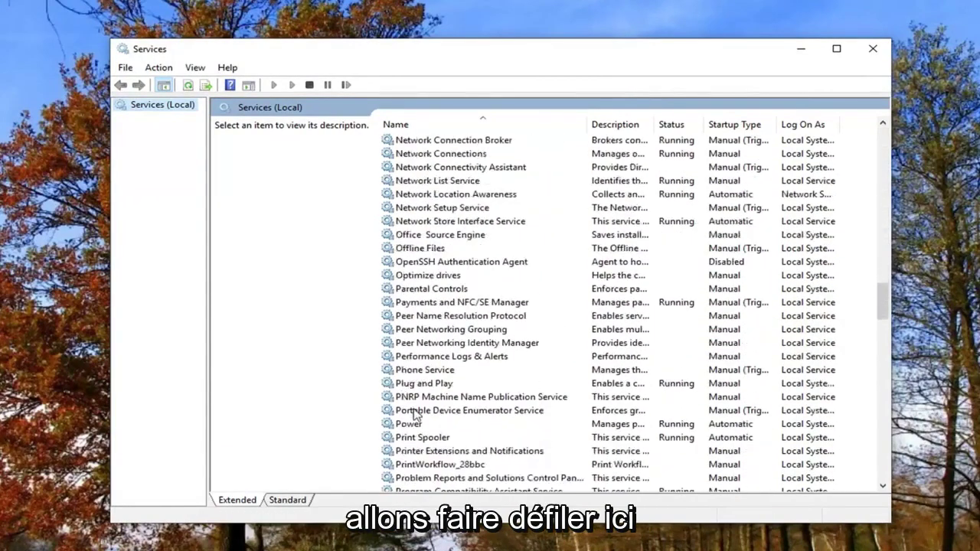
scroll(423, 452, down, 1)
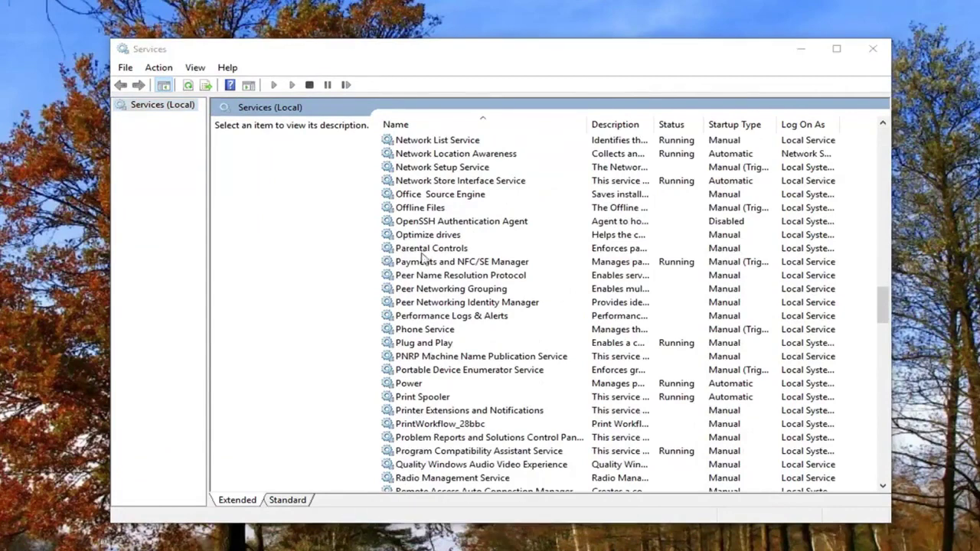
scroll(424, 269, down, 4)
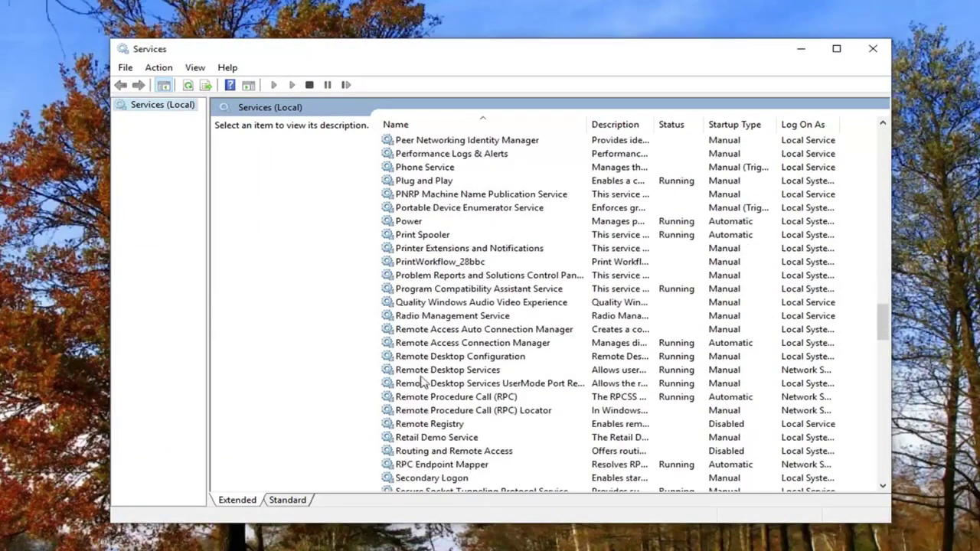
click(438, 374)
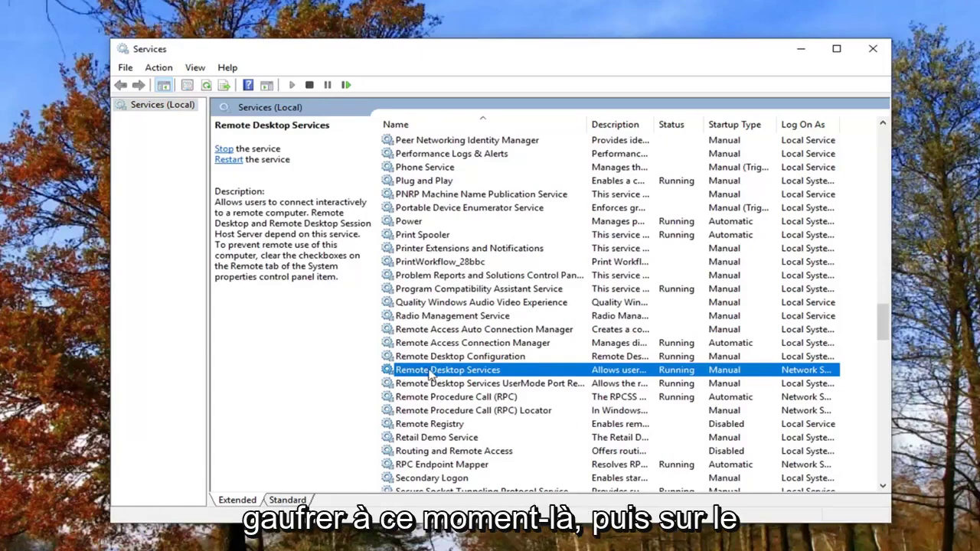
- Restart Remote Desktop Services, agreeing to also restart UserMode Port Redirector
click(229, 161)
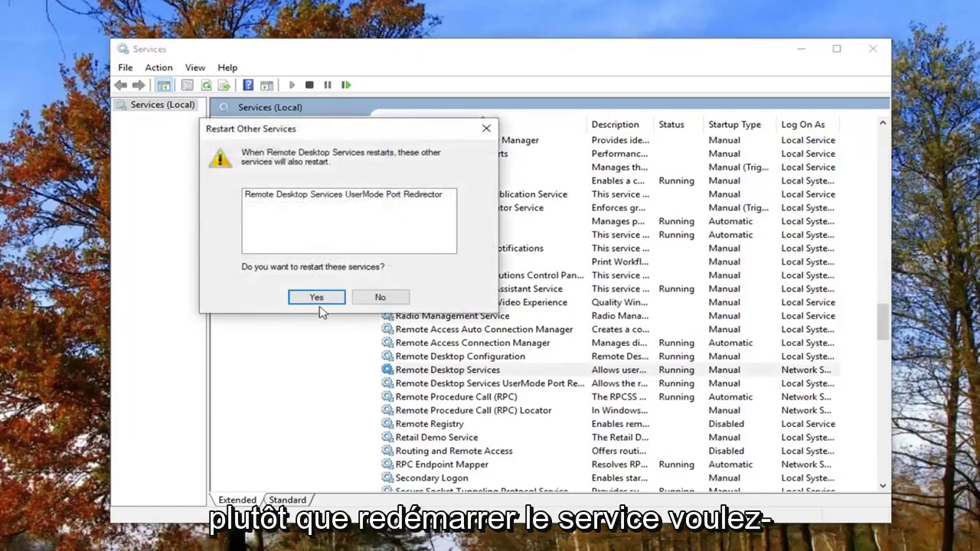
click(317, 297)
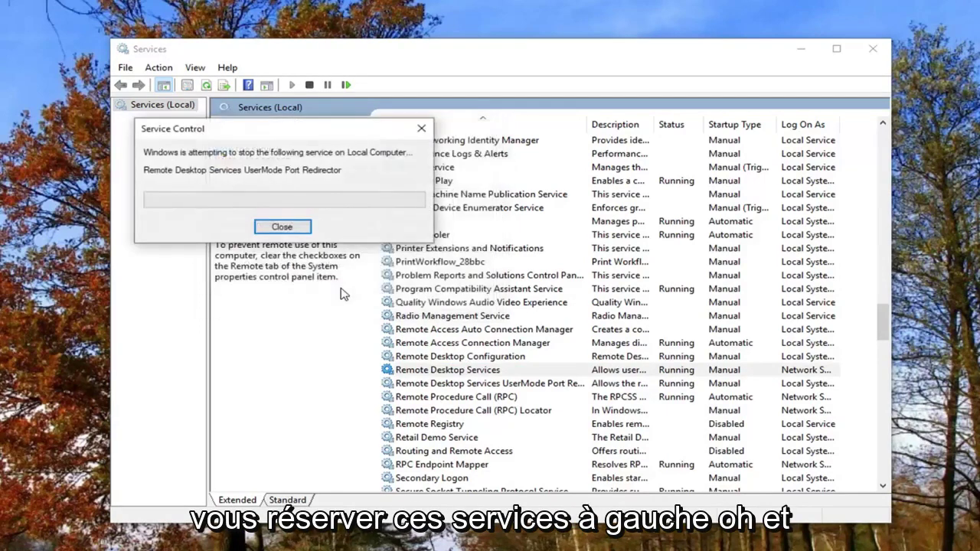